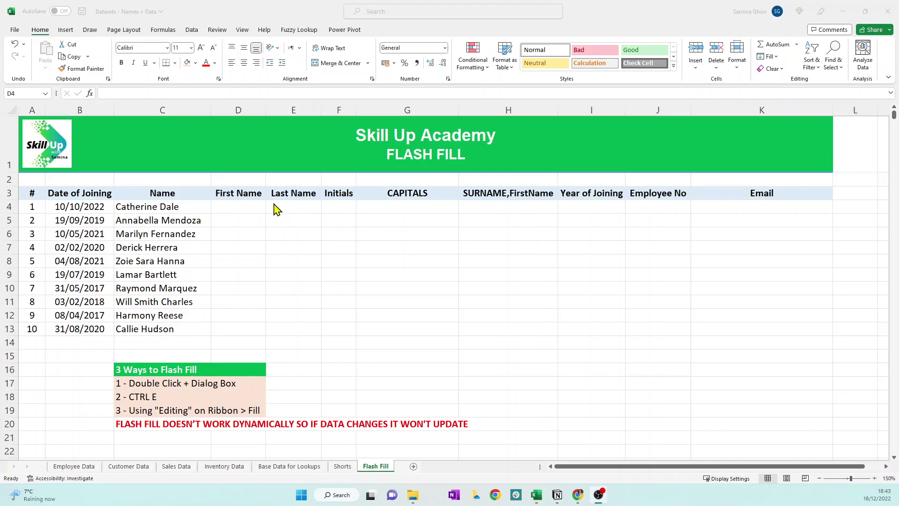
left_click(239, 207)
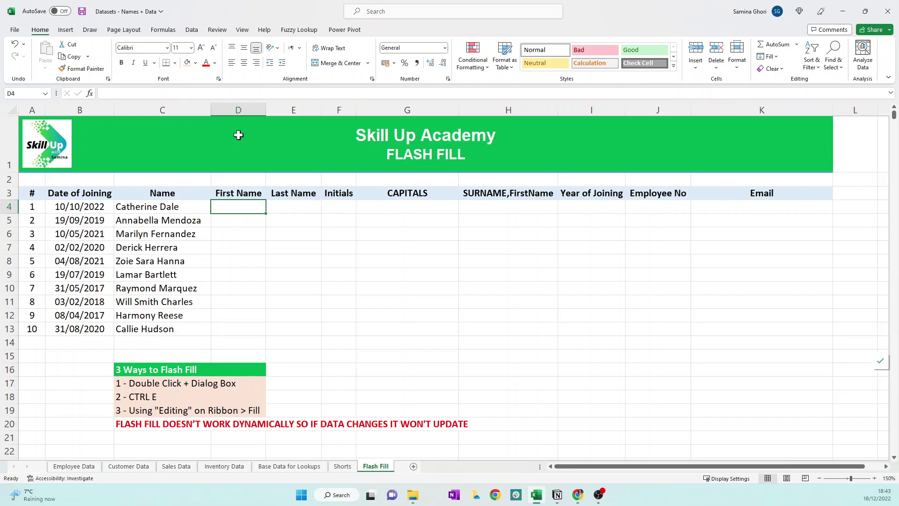
type("cATH")
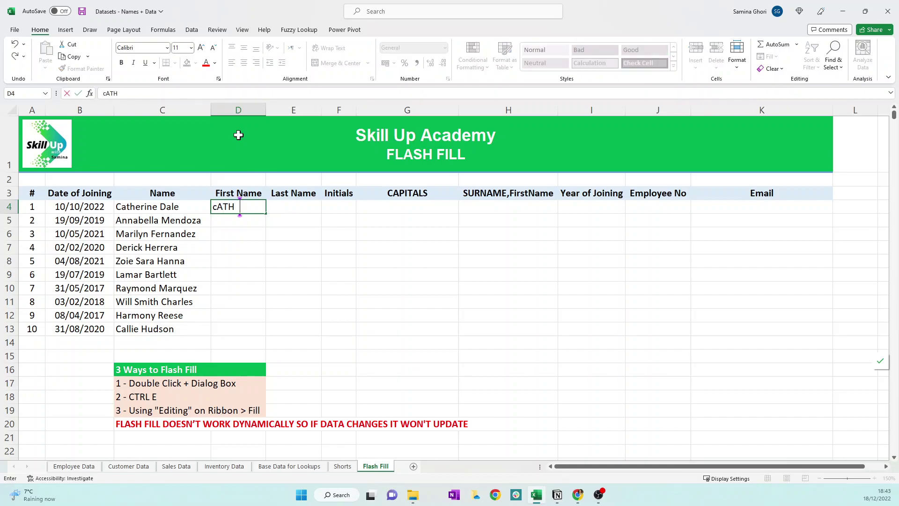
key("BackSpace")
key("BackSpace")
key("BackSpace")
key("BackSpace")
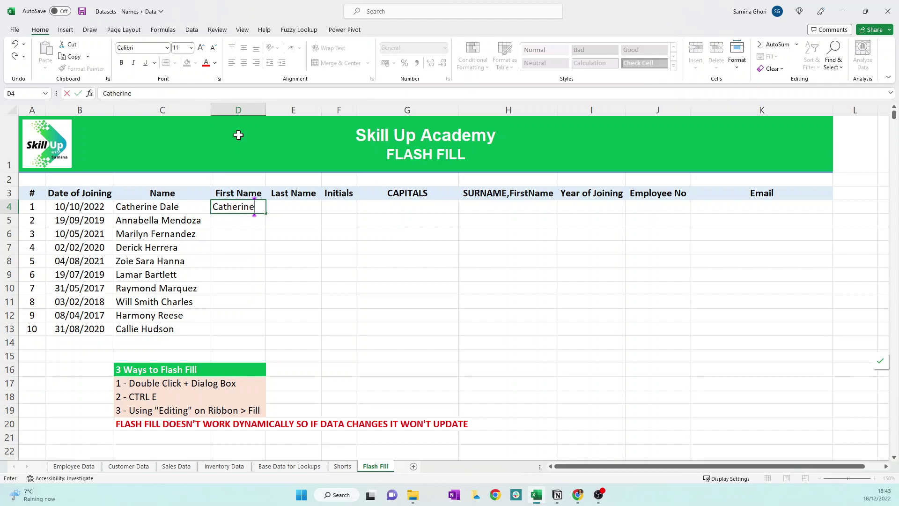
key("Tab")
key("Return")
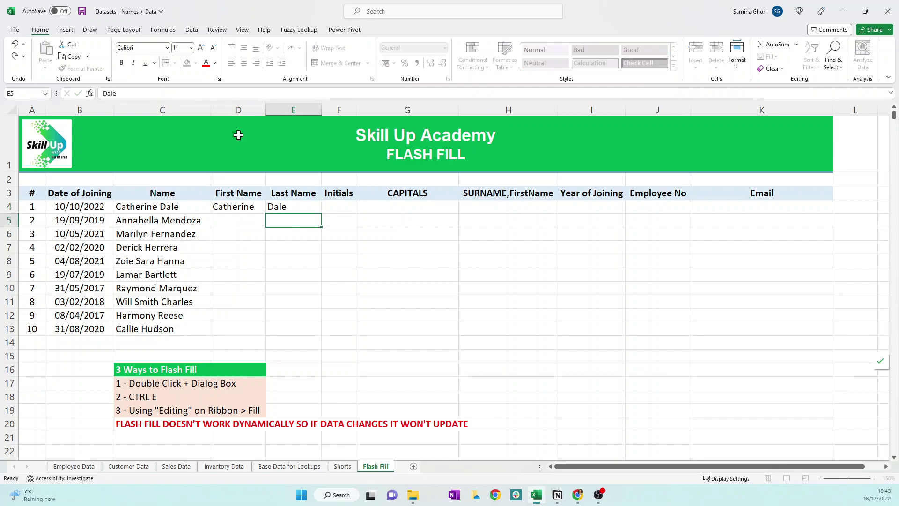
- Fill D4 down the First Name column and switch it to Flash Fill for each first name
left_click(240, 208)
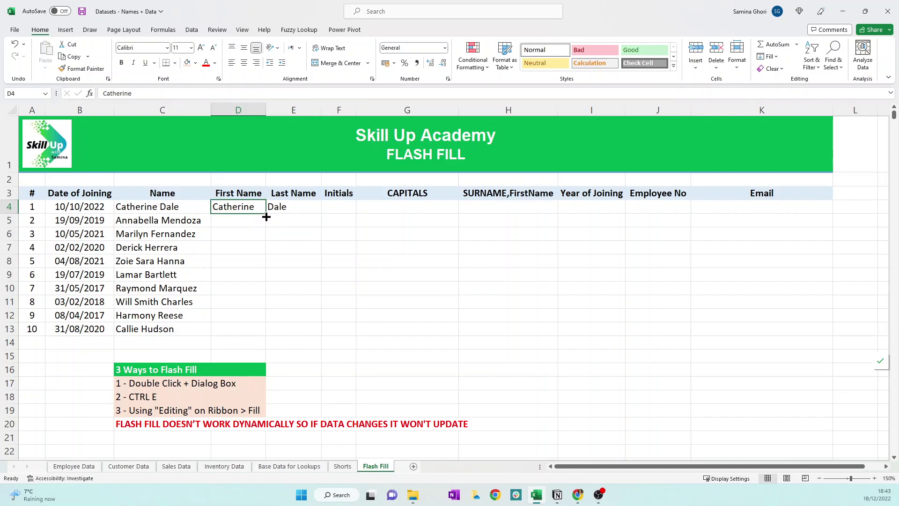
double_click(266, 217)
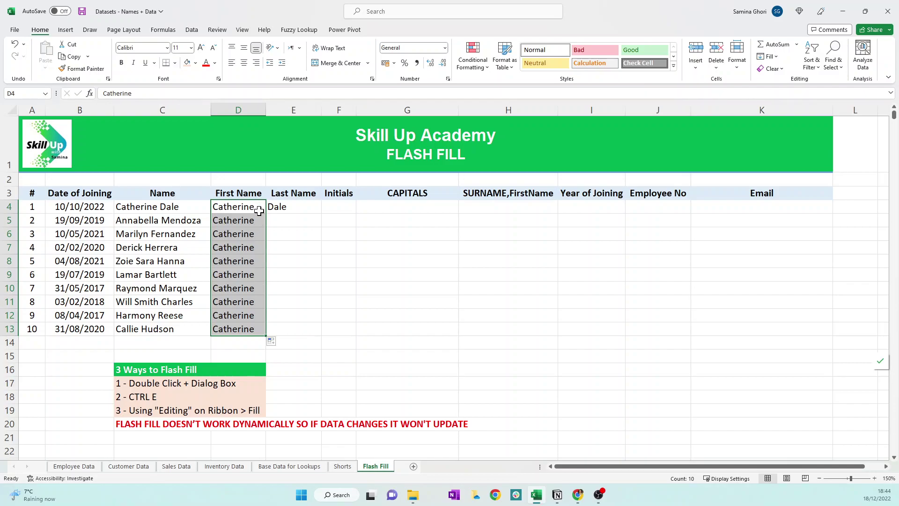
left_click(278, 344)
left_click(301, 390)
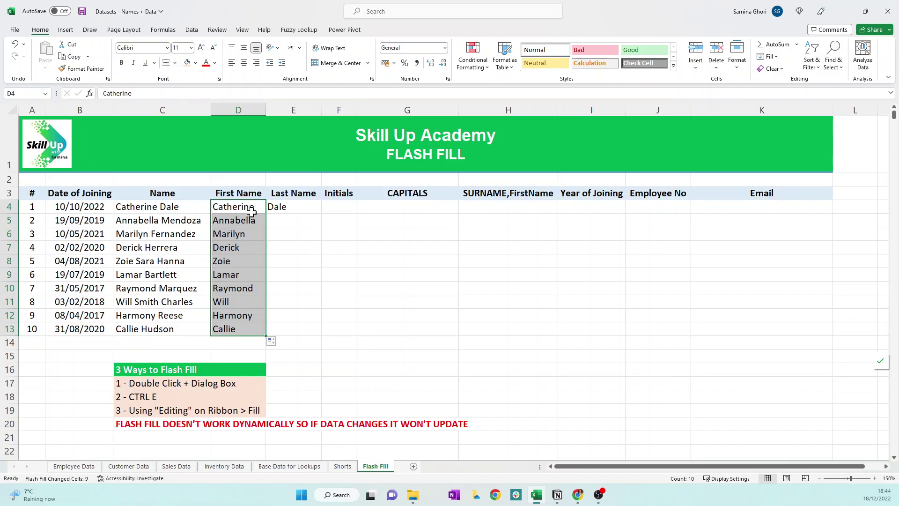
left_click(295, 207)
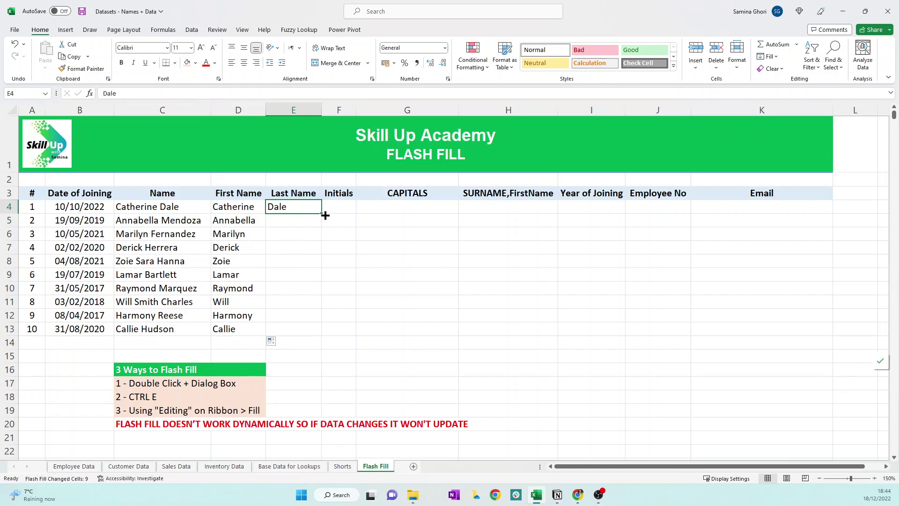
double_click(322, 214)
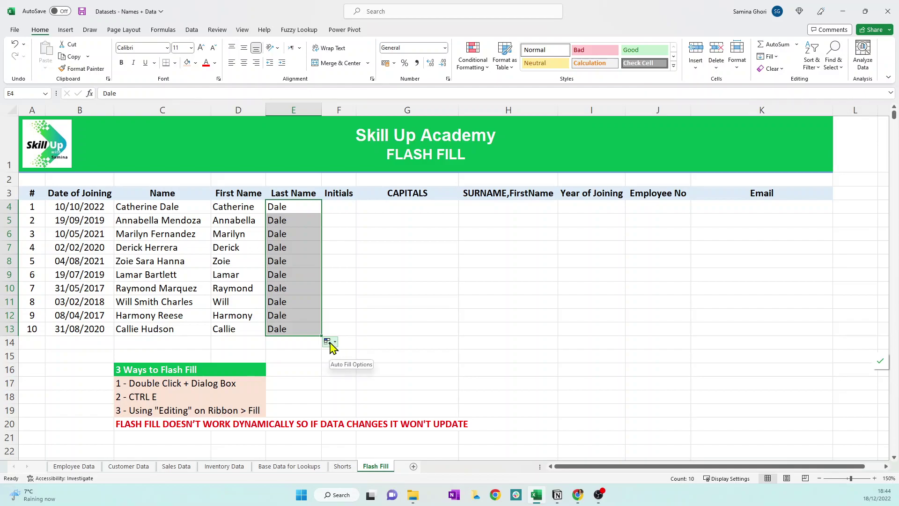
left_click(334, 344)
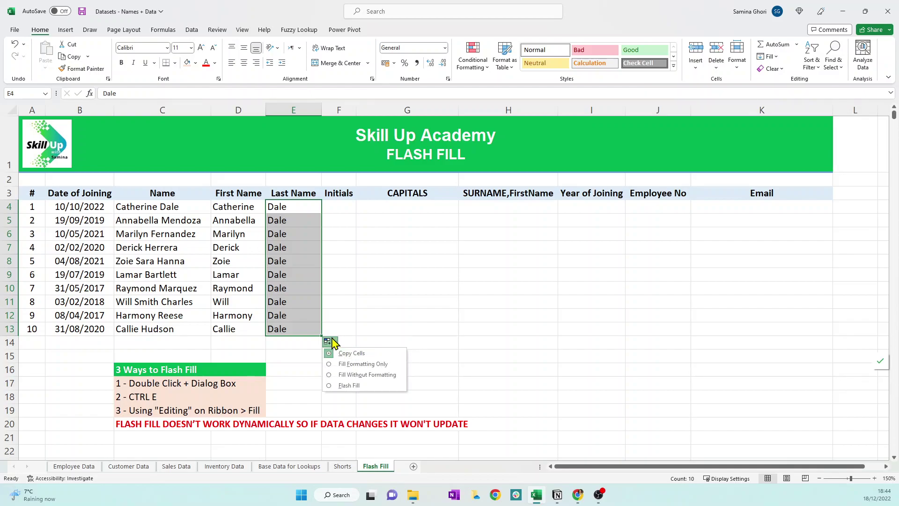
left_click(337, 385)
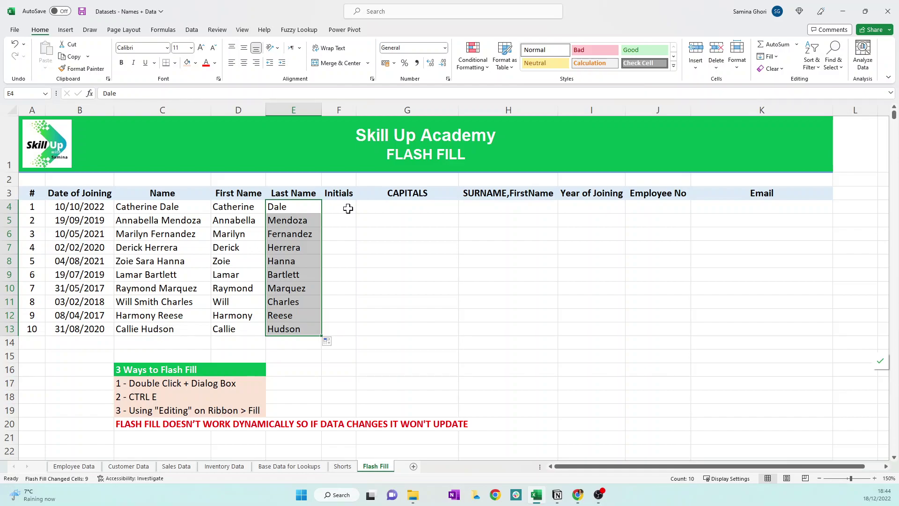
- Enter C.D. as the example initials in F4 and Flash Fill the rest with Ctrl+E
left_click(348, 208)
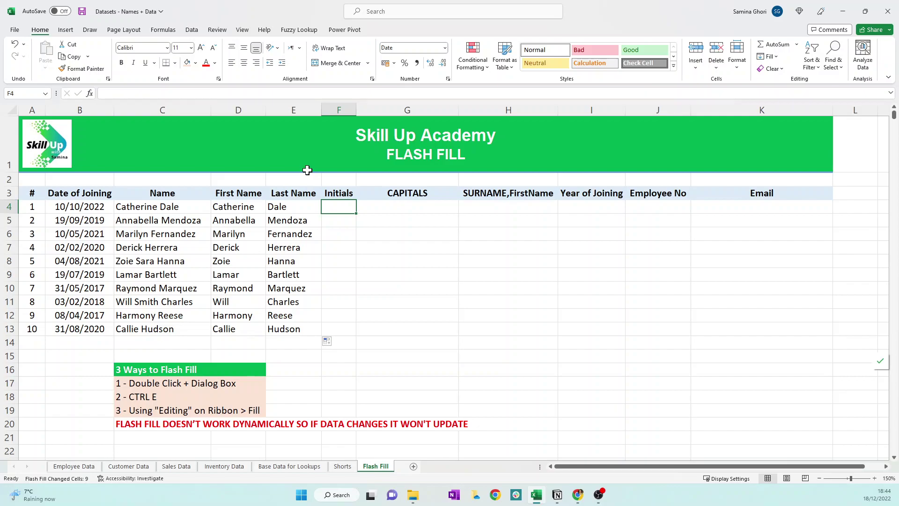
type("CD")
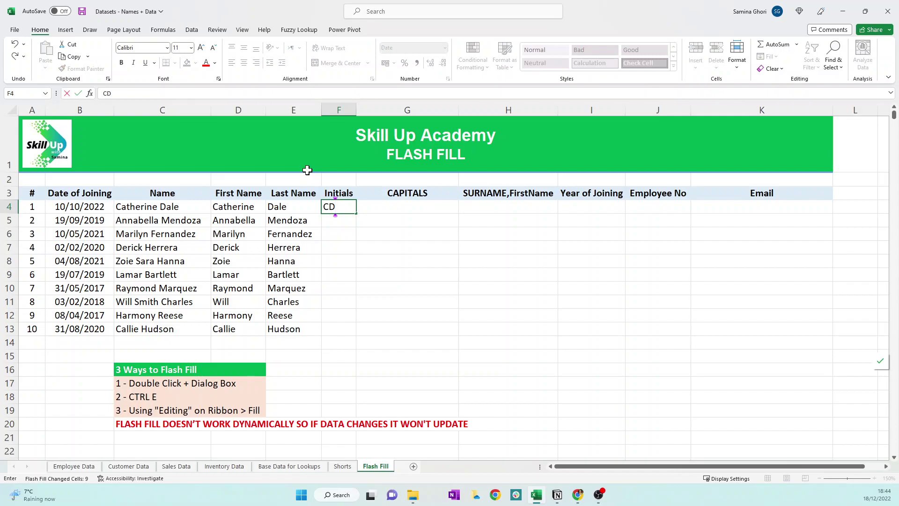
key("Return")
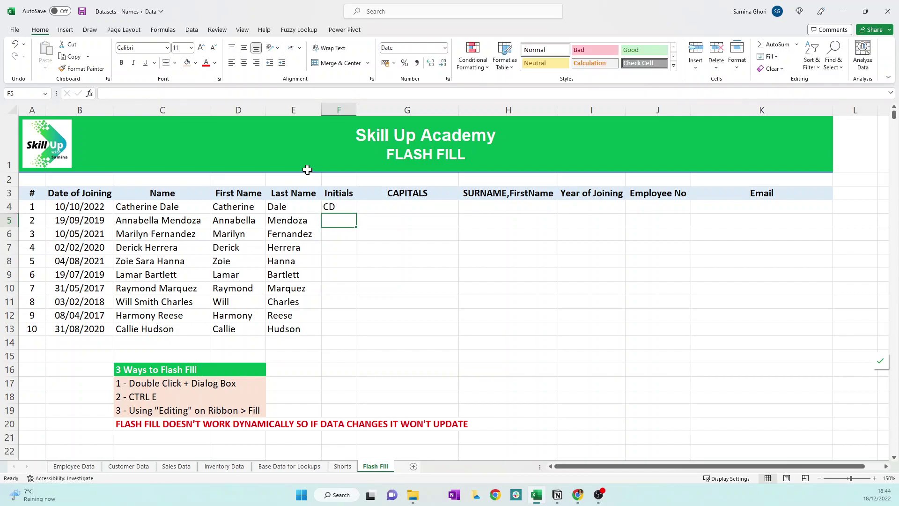
left_click(334, 207)
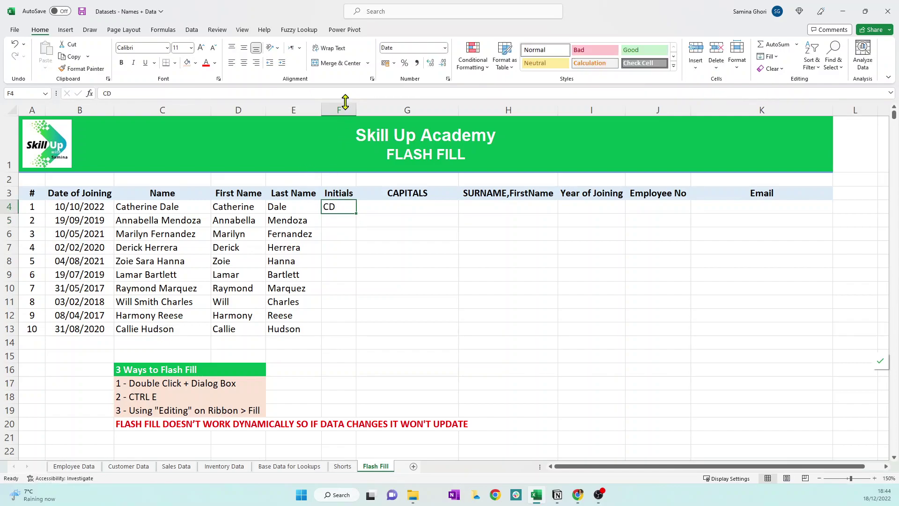
type("C.D.")
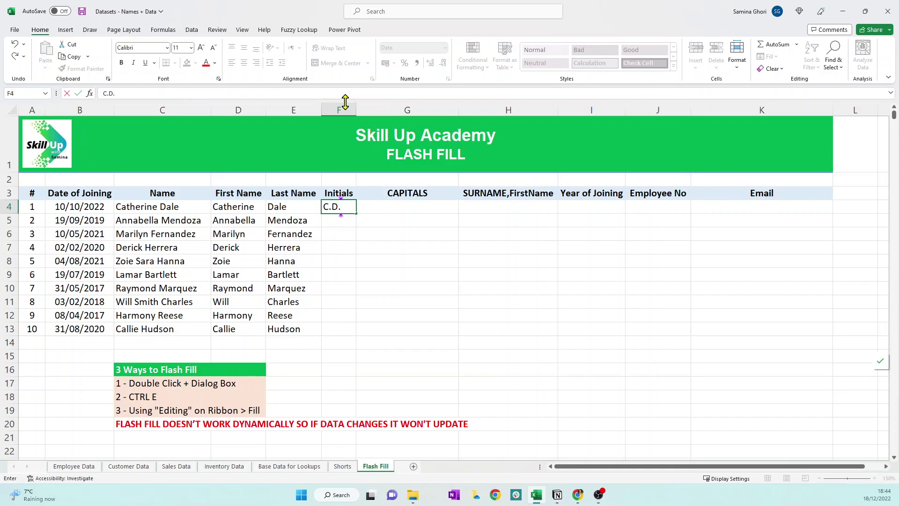
key("Return")
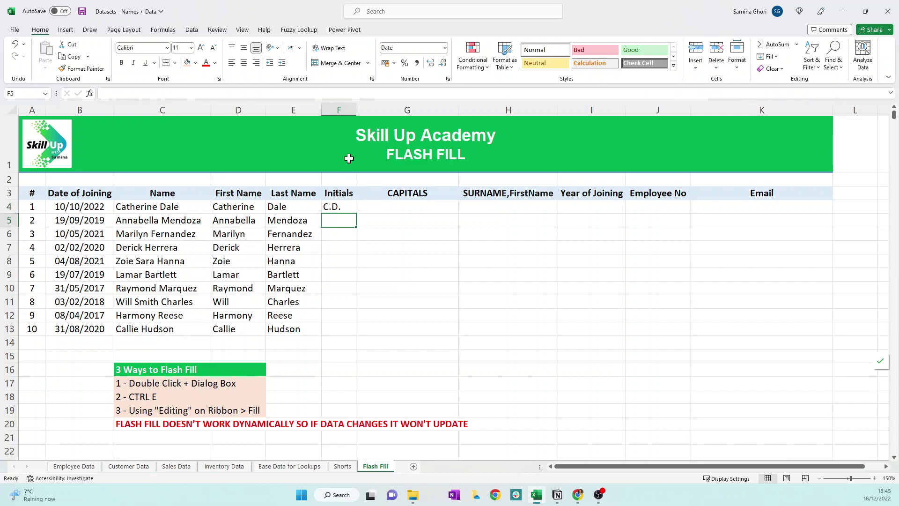
key("ctrl+e")
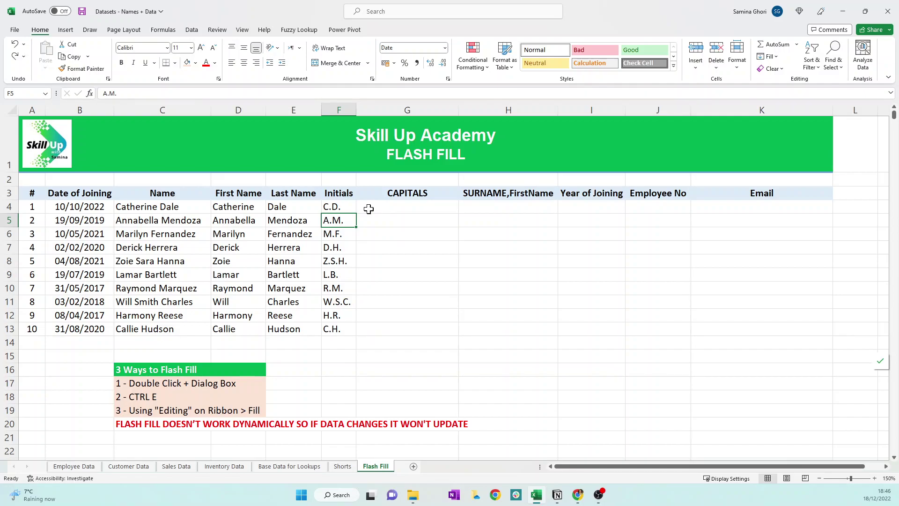
left_click(369, 209)
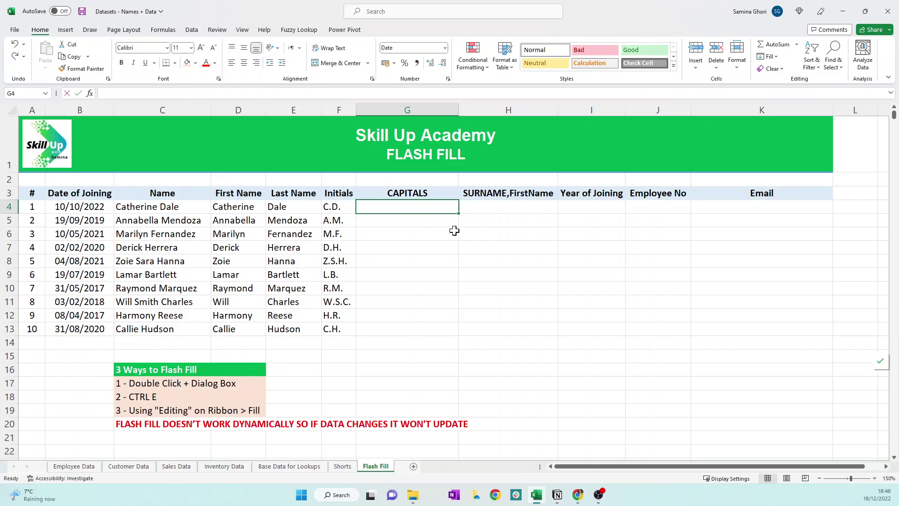
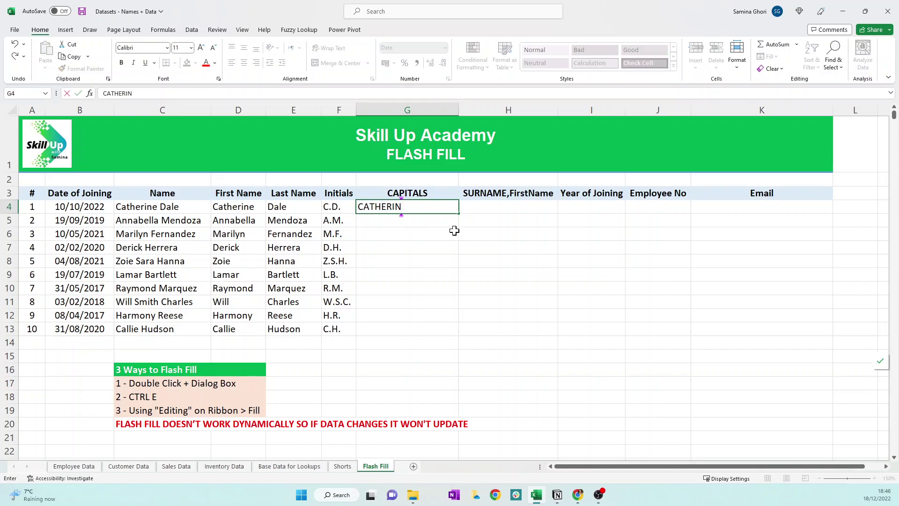
key("Return")
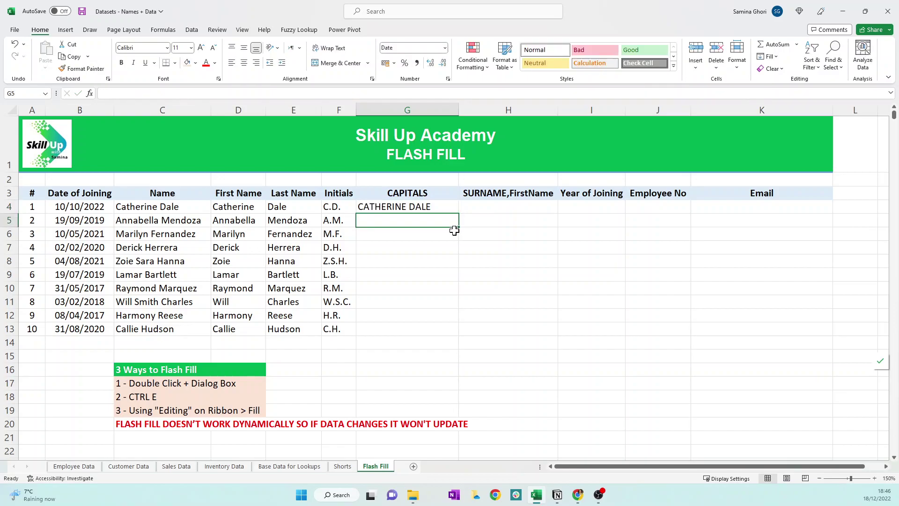
left_click(442, 208)
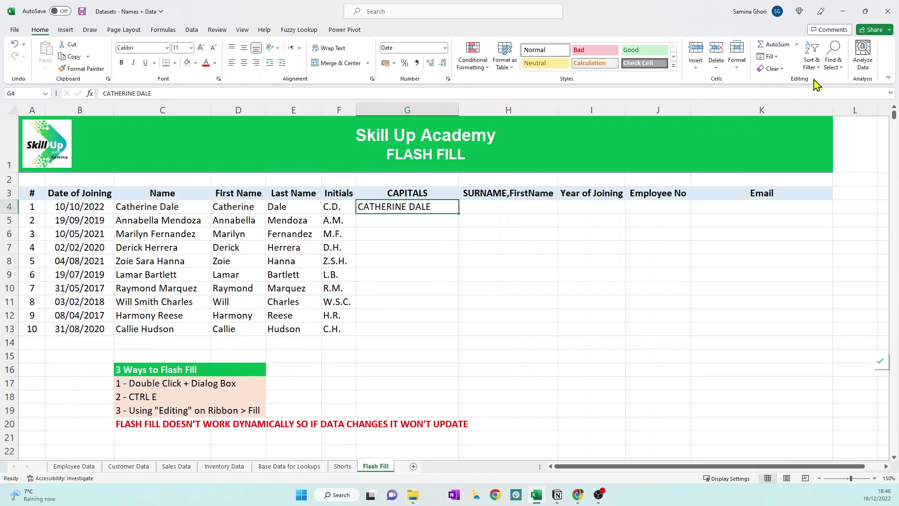
left_click(768, 56)
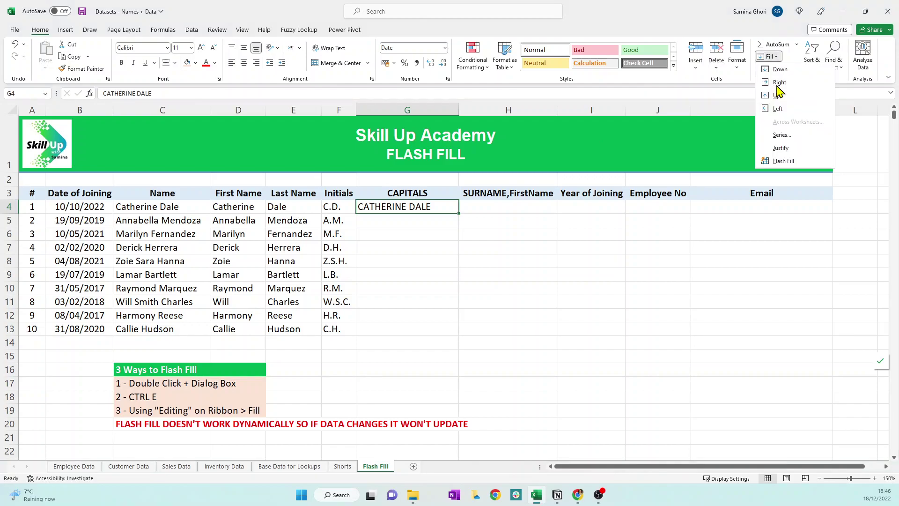
left_click(788, 160)
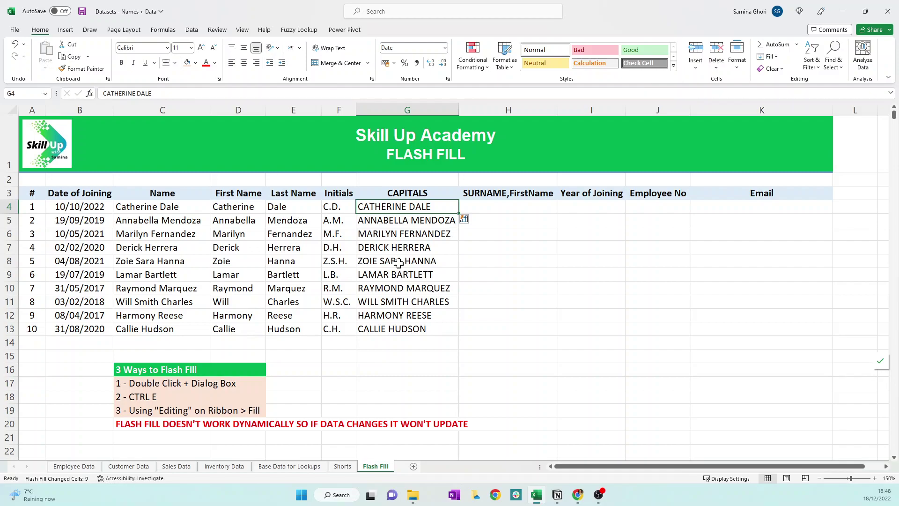
left_click(403, 262)
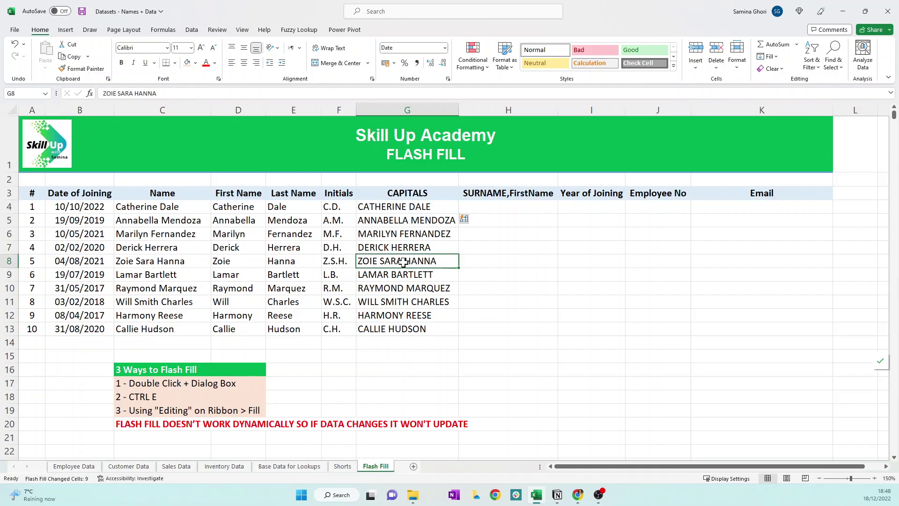
left_click(134, 93)
key("BackSpace")
key("BackSpace")
key("BackSpace")
key("BackSpace")
key("BackSpace")
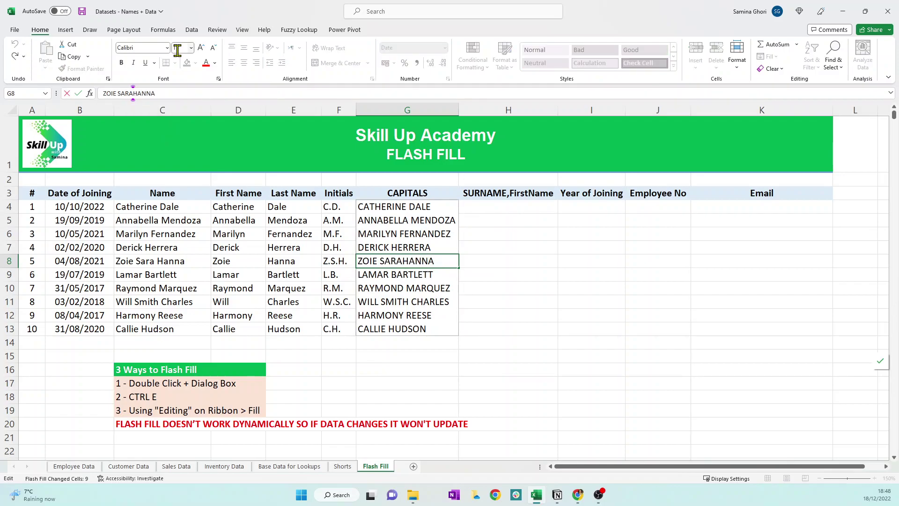
key("Return")
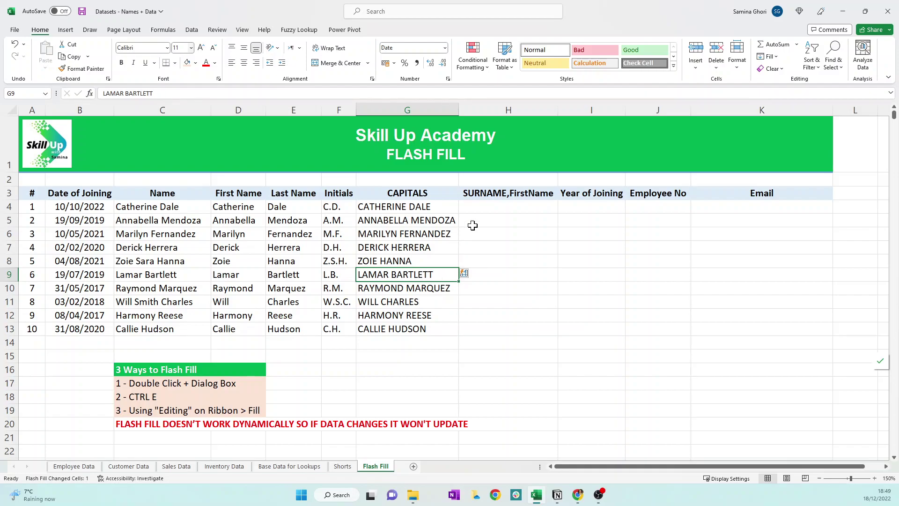
left_click(482, 209)
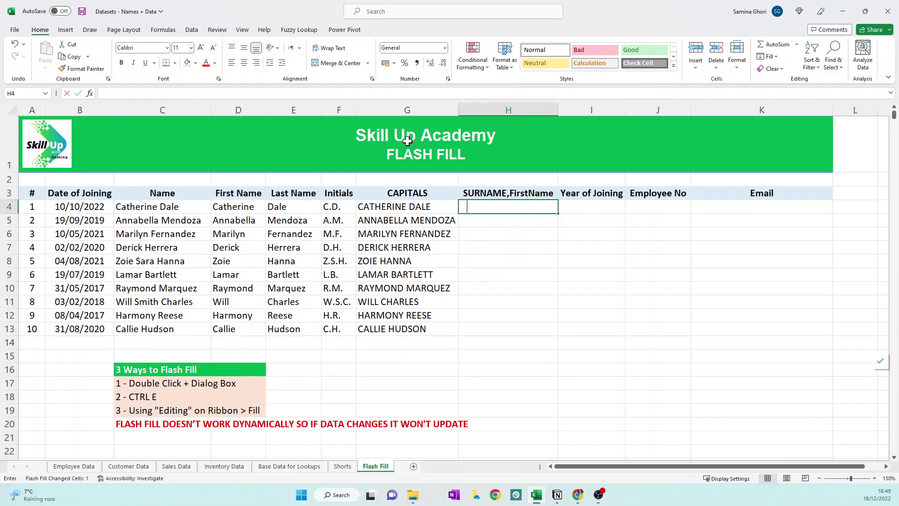
key("Return")
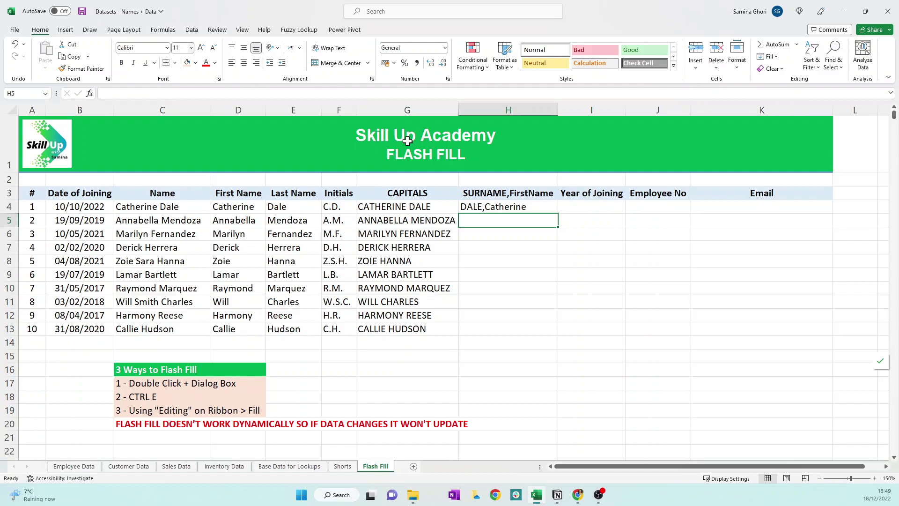
key("ctrl+e")
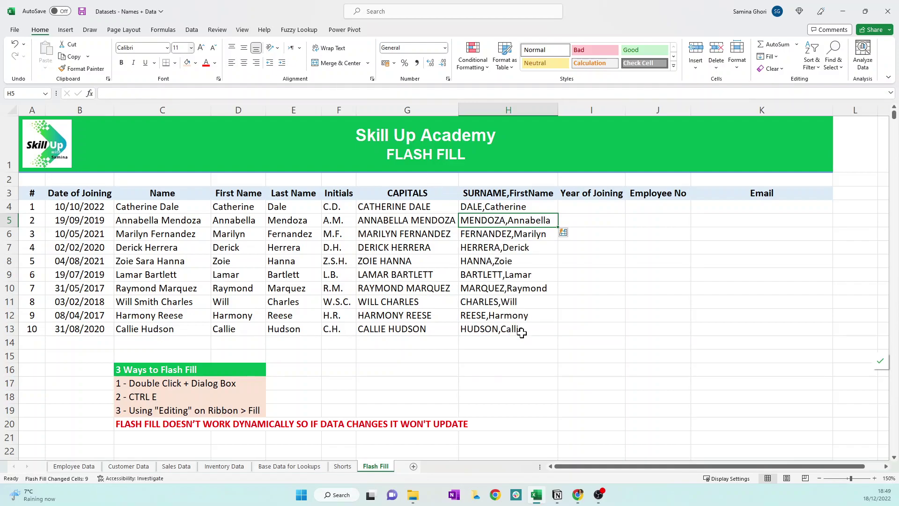
left_click(498, 208)
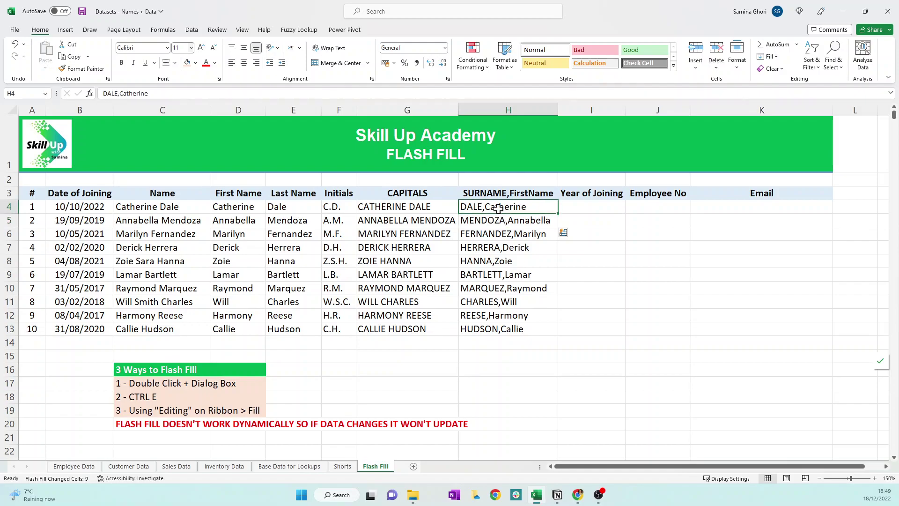
left_click(120, 92)
left_click(121, 92)
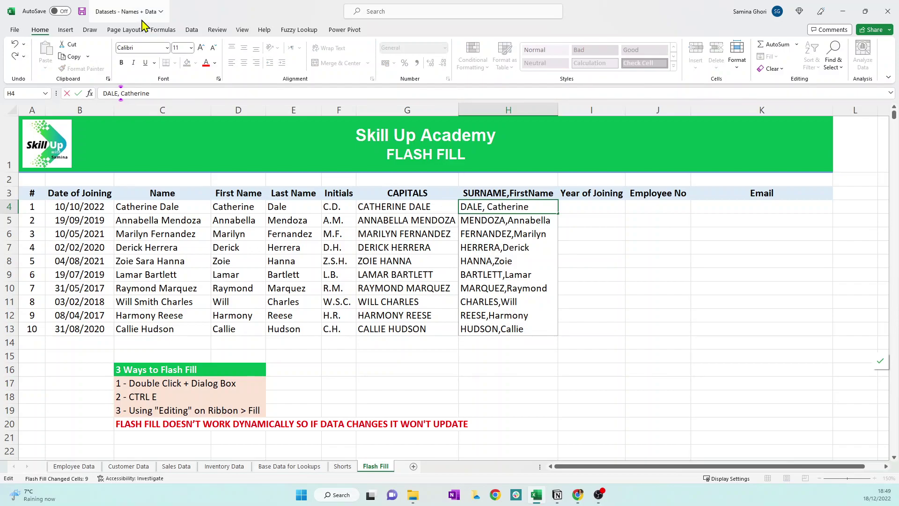
key("Return")
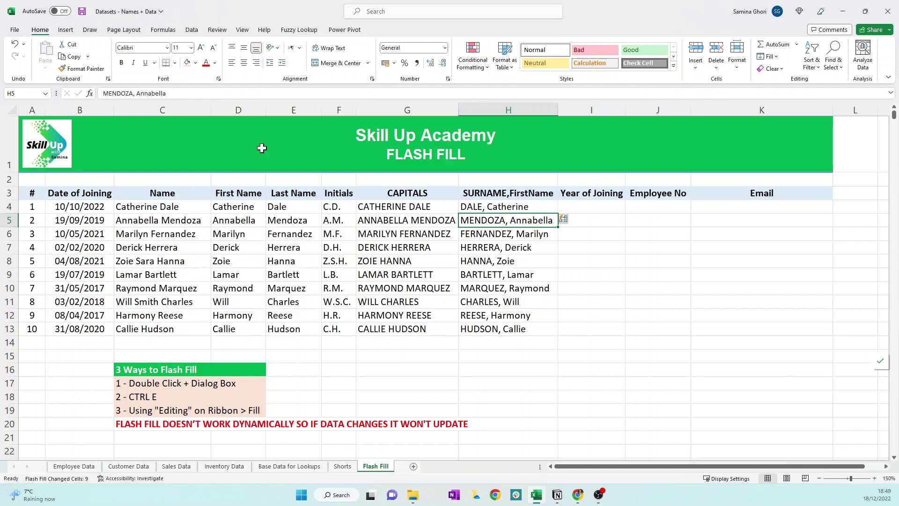
left_click(579, 206)
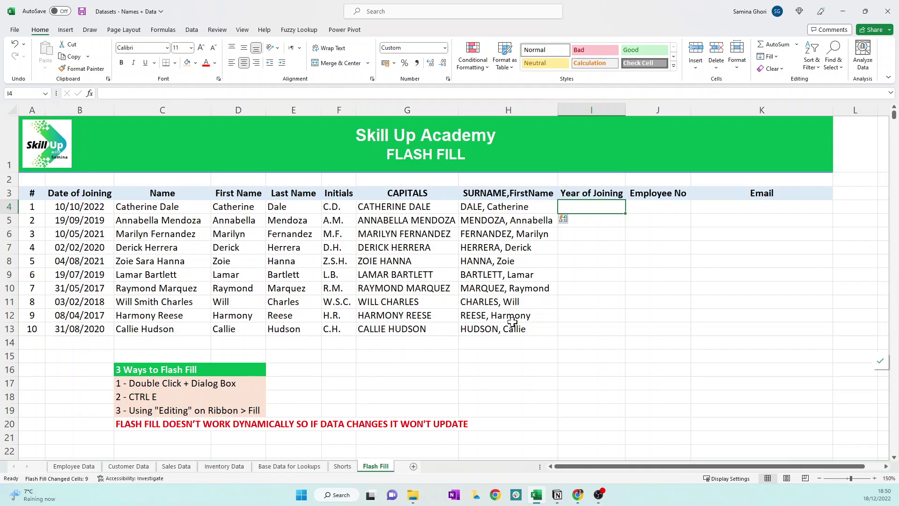
- Enter the year 2022 in cell I4
type("2022")
key("Return")
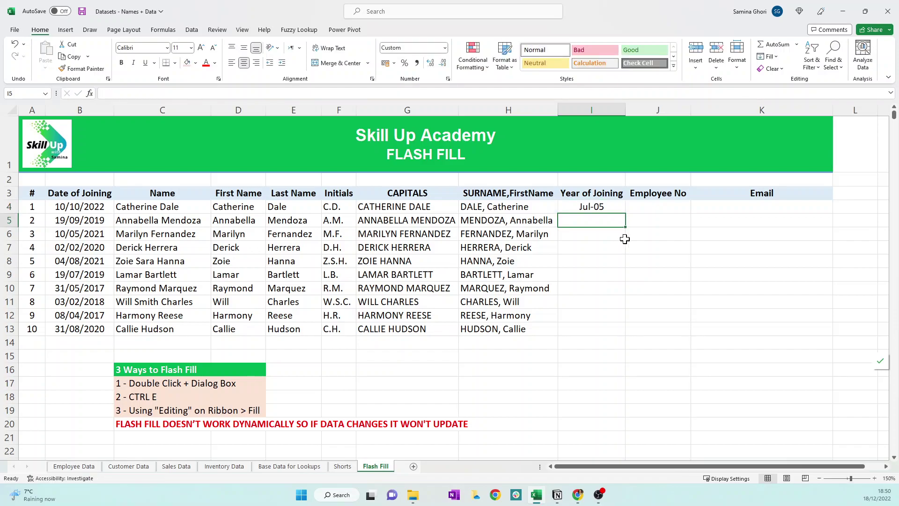
left_click(618, 206)
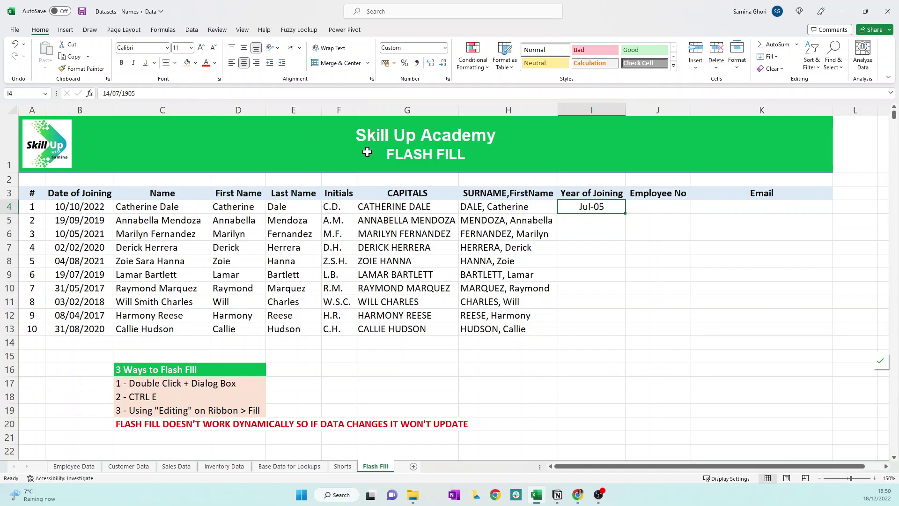
type("2022")
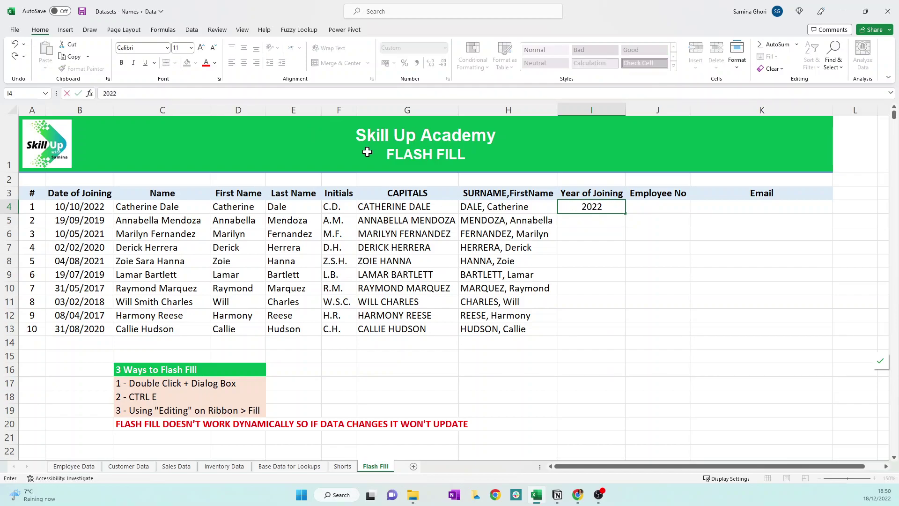
key("Return")
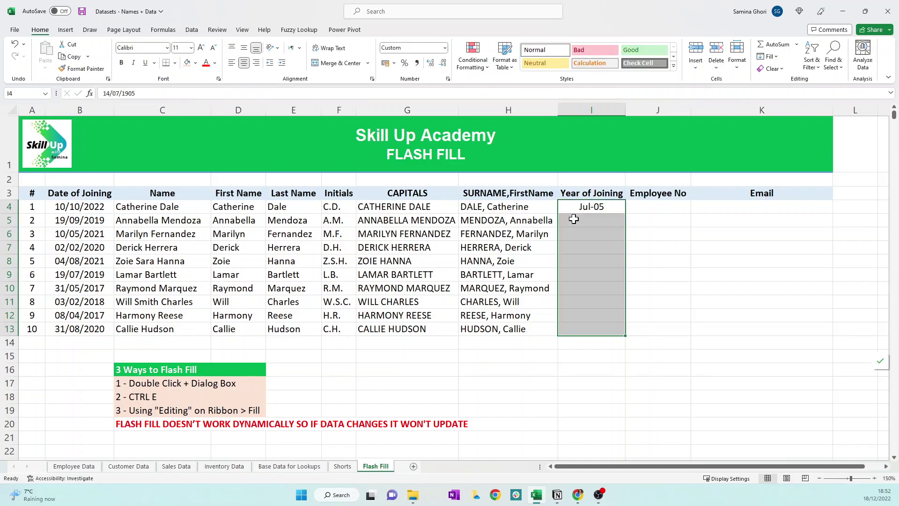
- Apply the custom number format yyyy to the Year of Joining cells
right_click(574, 219)
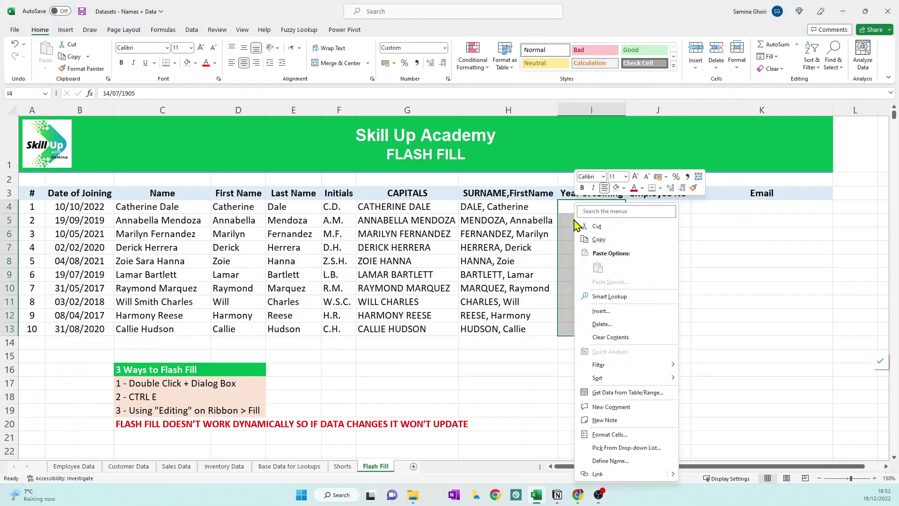
left_click(605, 436)
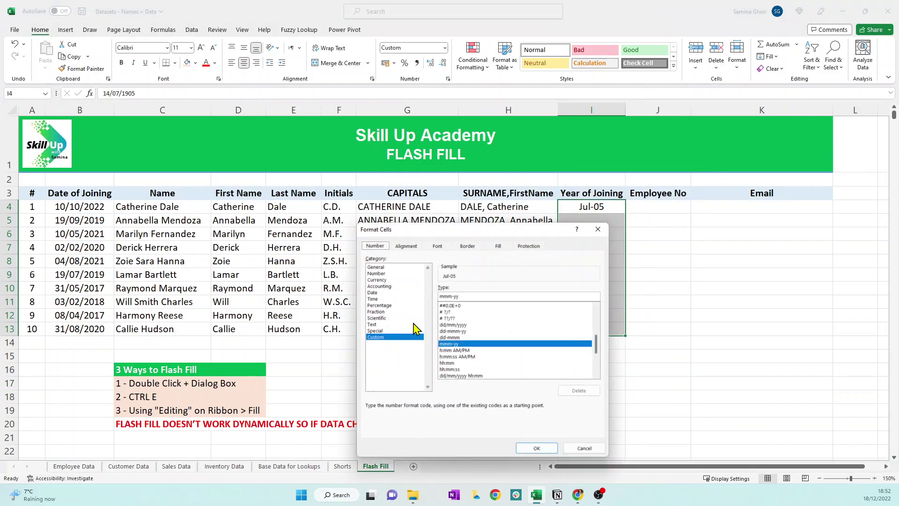
scroll(499, 356, "down", 1)
scroll(499, 356, "down", 1)
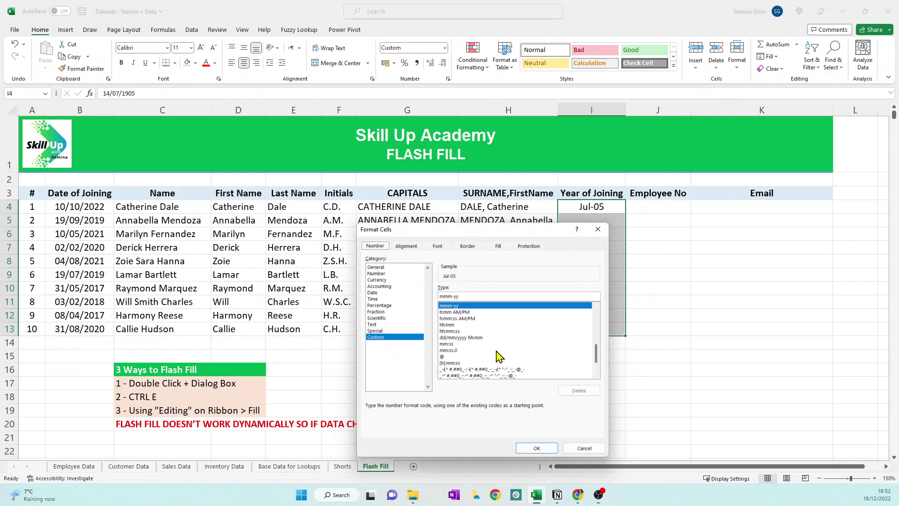
scroll(489, 338, "up", 4)
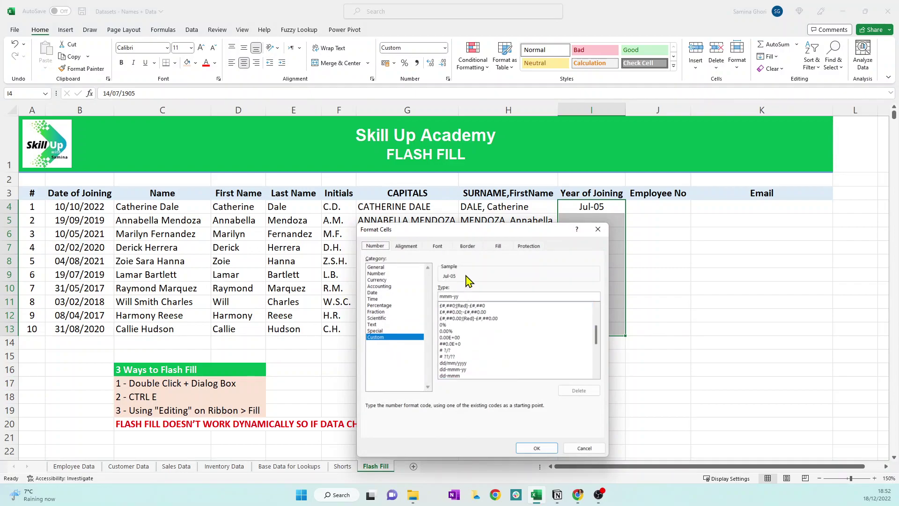
left_click_drag(465, 296, 394, 293)
type("yyyy")
key("Return")
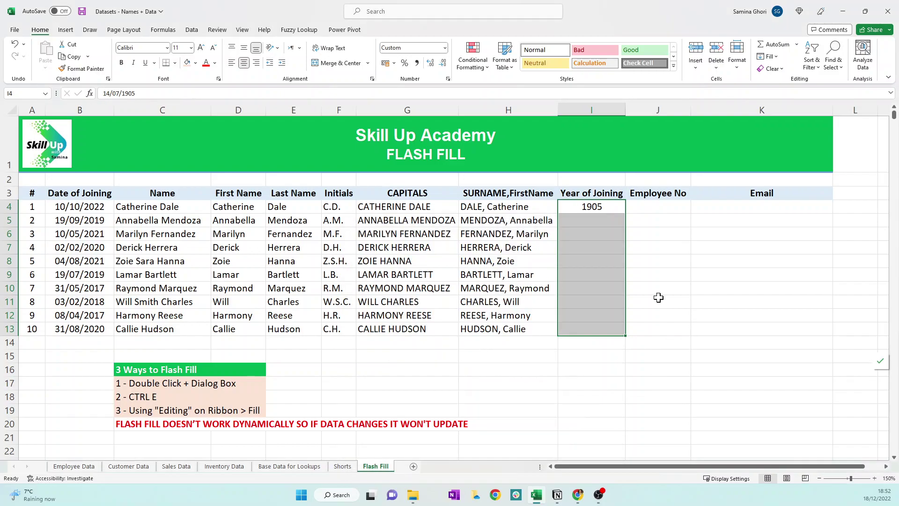
- Re-enter 2022 in I4 and Flash Fill the joining years down to 2020
left_click(613, 206)
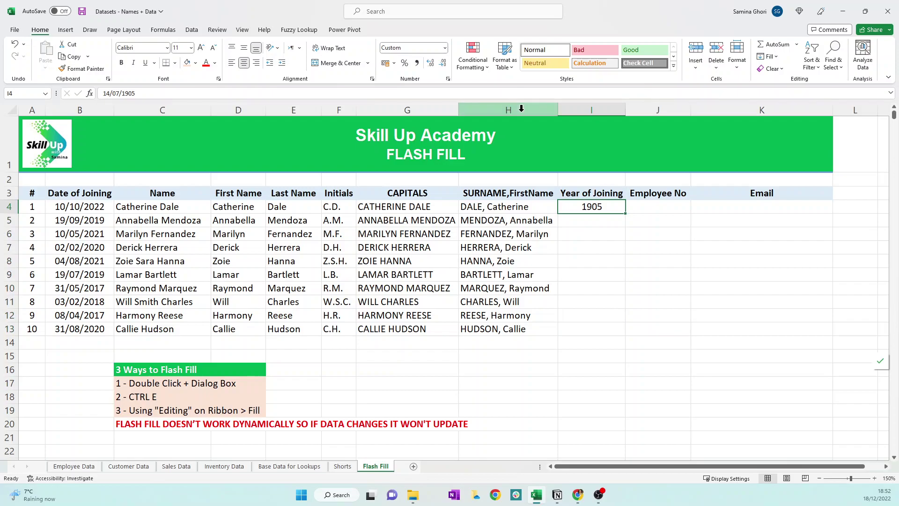
type("2022")
key("Return")
key("Up")
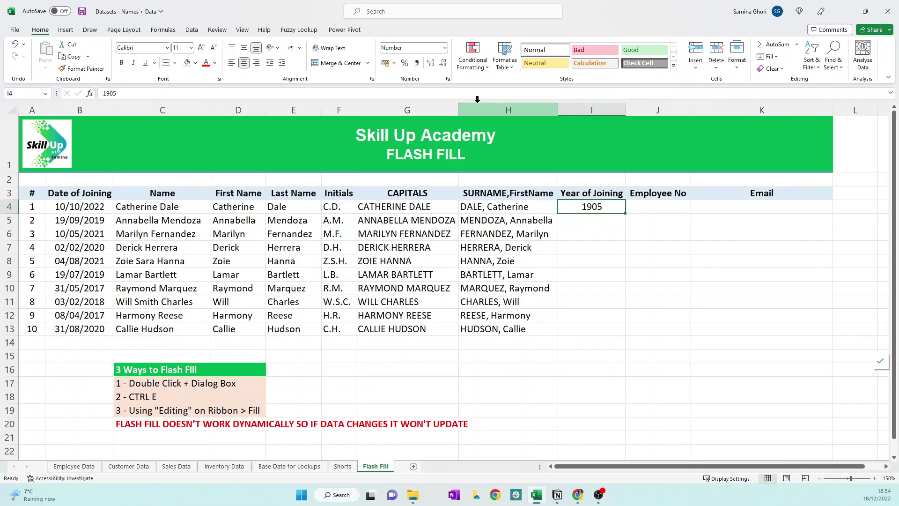
left_click(445, 48)
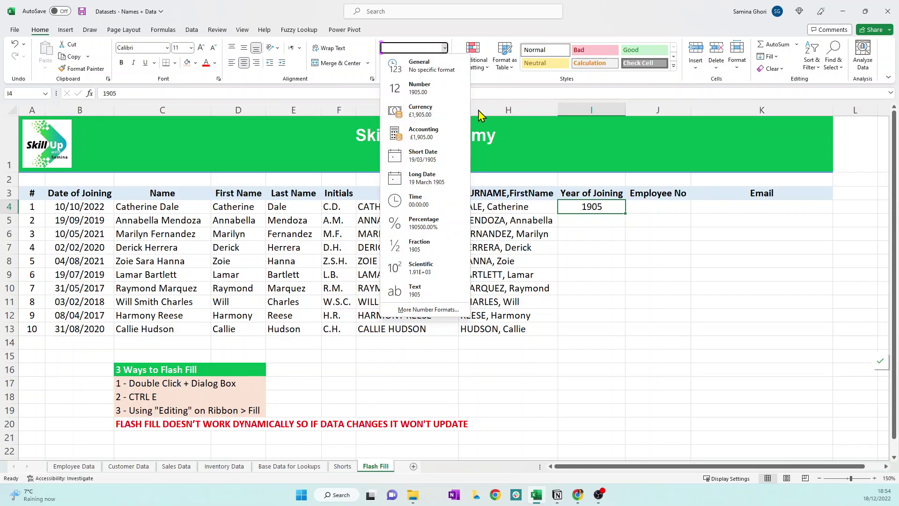
key("Escape")
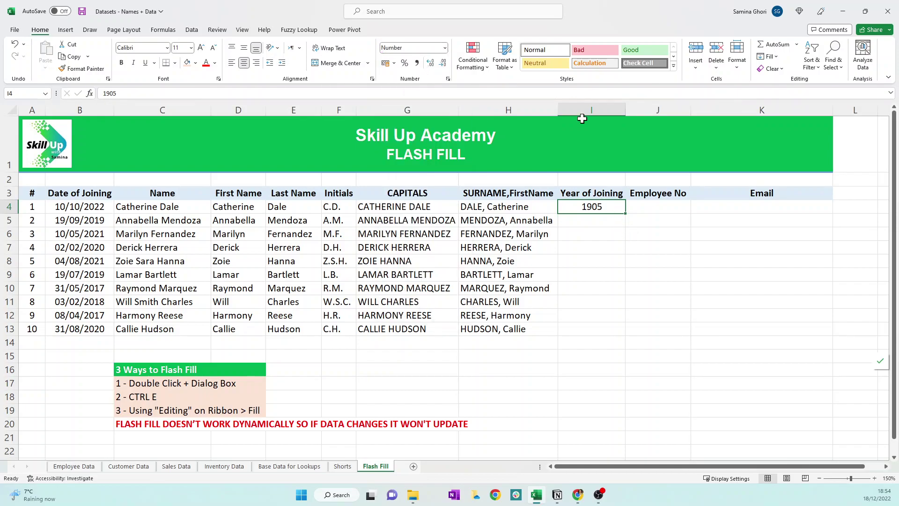
type("2022")
key("Return")
left_click(618, 209)
key("ctrl+e")
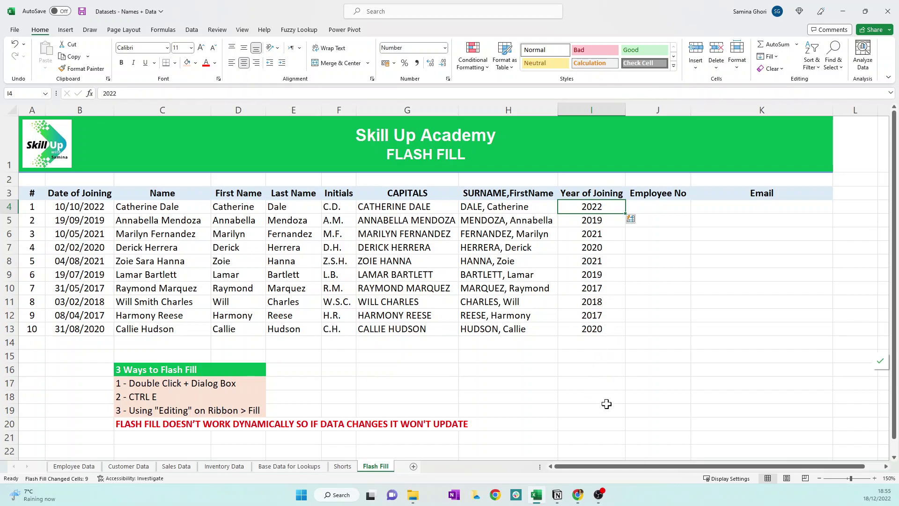
key("Right")
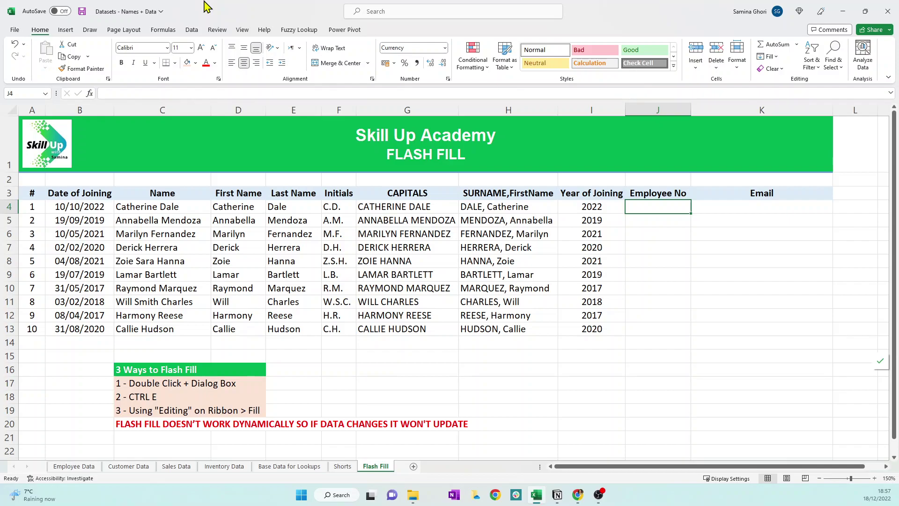
- Enter CD-2022 in J4 and Flash Fill the remaining employee numbers
type("CD")
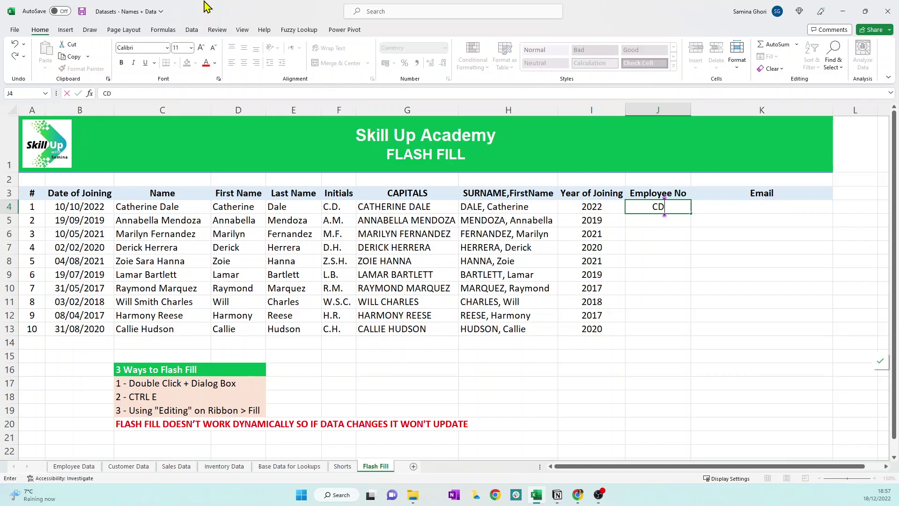
type("-2022")
key("Return")
key("ctrl+e")
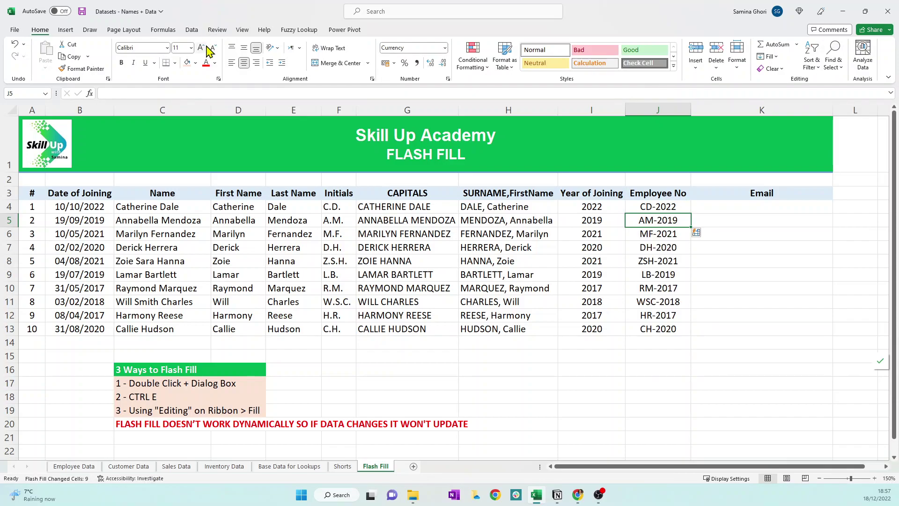
key("Down")
key("Down")
key("Down")
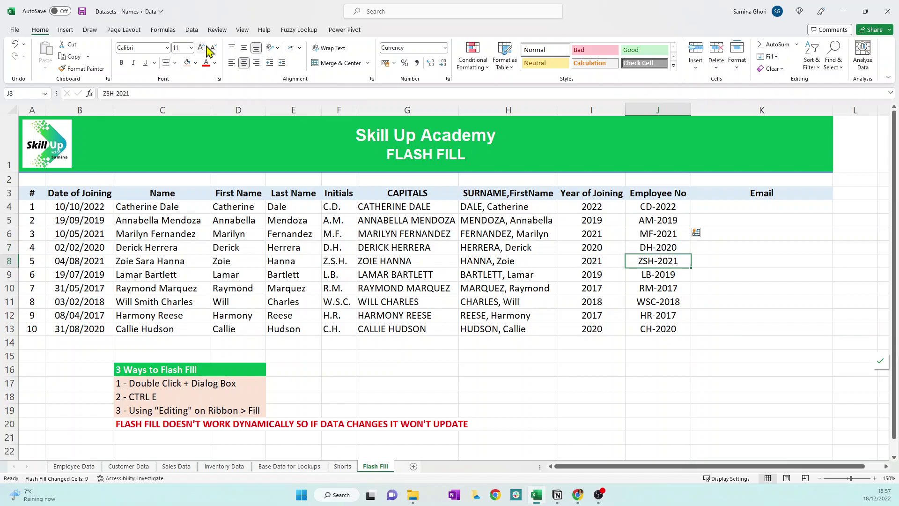
- Shade the ZSH-2021 and WSC-2018 employee numbers peach
left_click(190, 62)
key("Down")
key("Down")
key("Down")
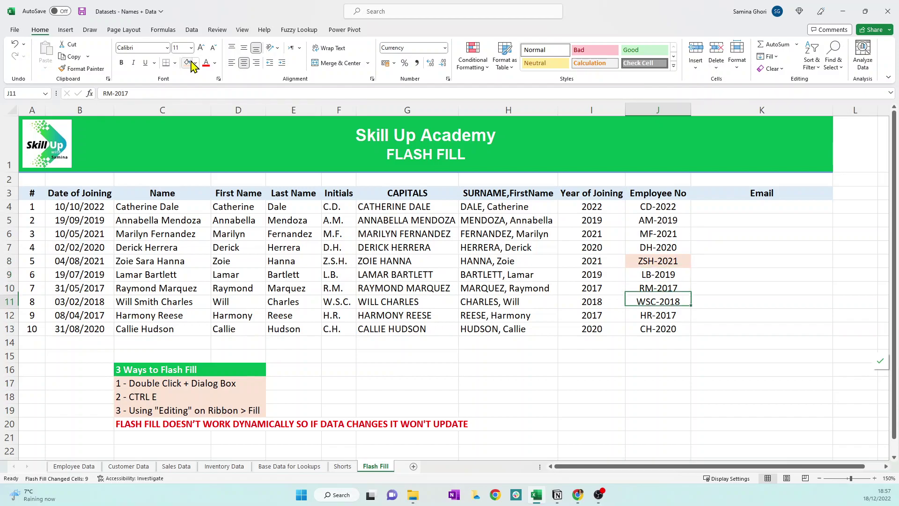
left_click(192, 61)
key("Up")
key("Up")
key("Up")
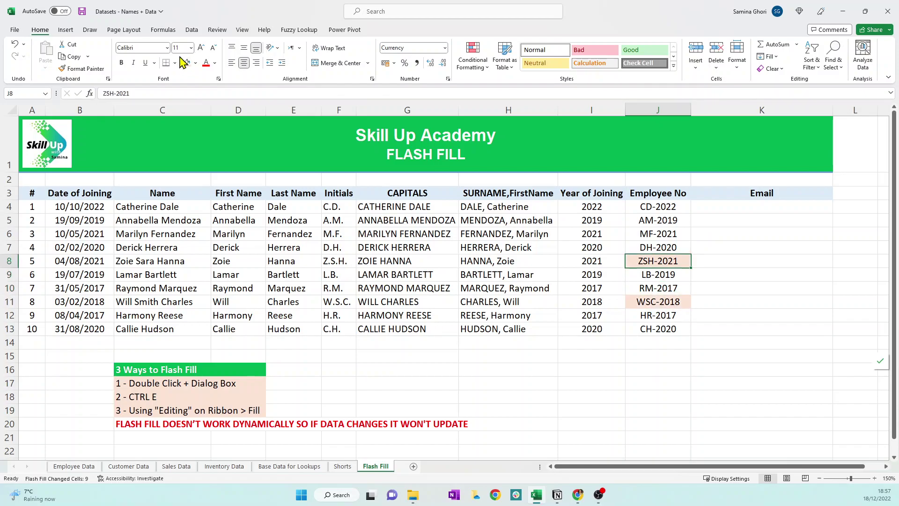
- Remove the S from ZSH-2021 so it reads ZH-2021 and WSC-2018 updates to WC-2018
key("BackSpace")
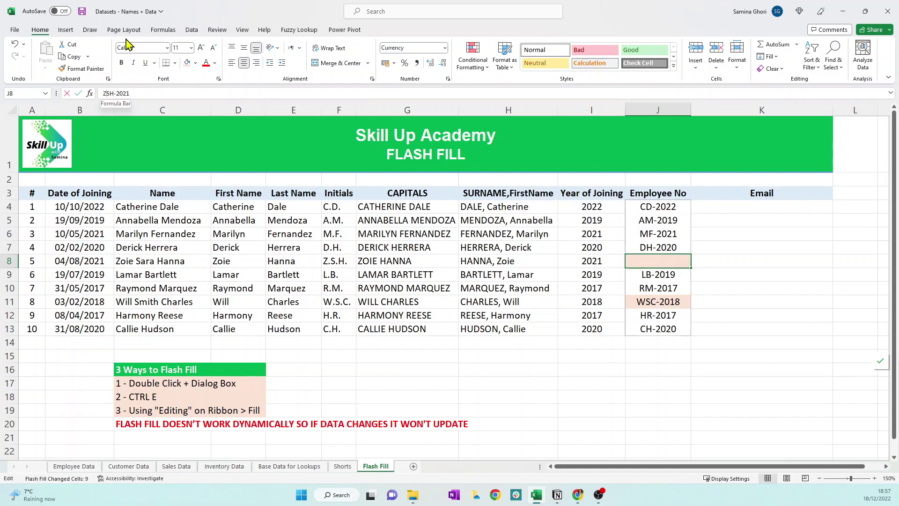
key("Right")
key("BackSpace")
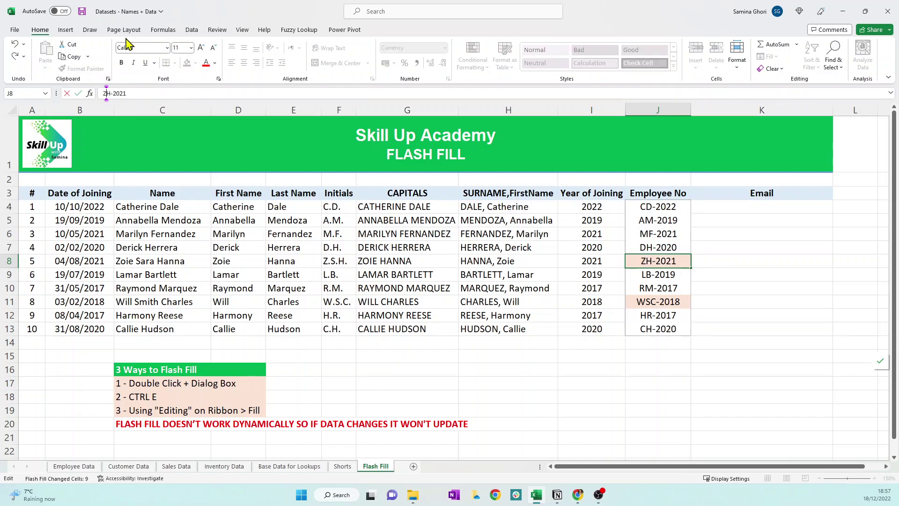
key("Return")
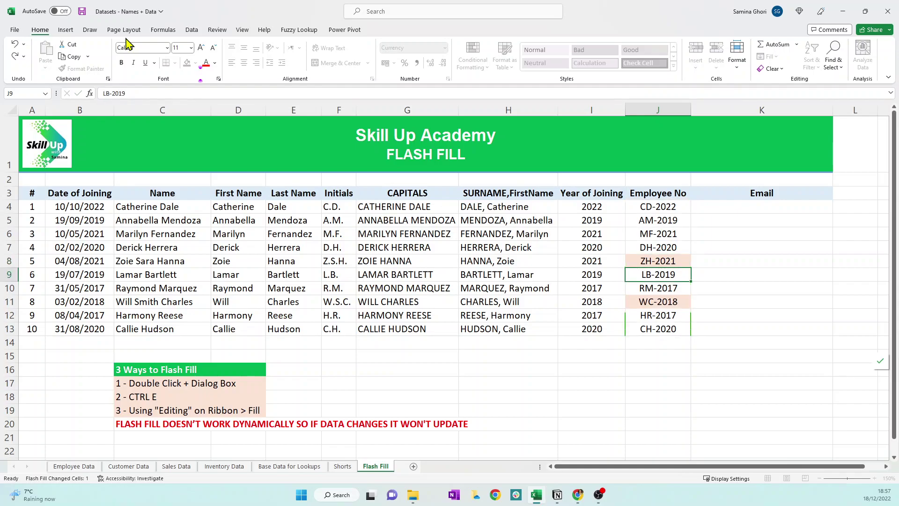
key("Down")
key("Down")
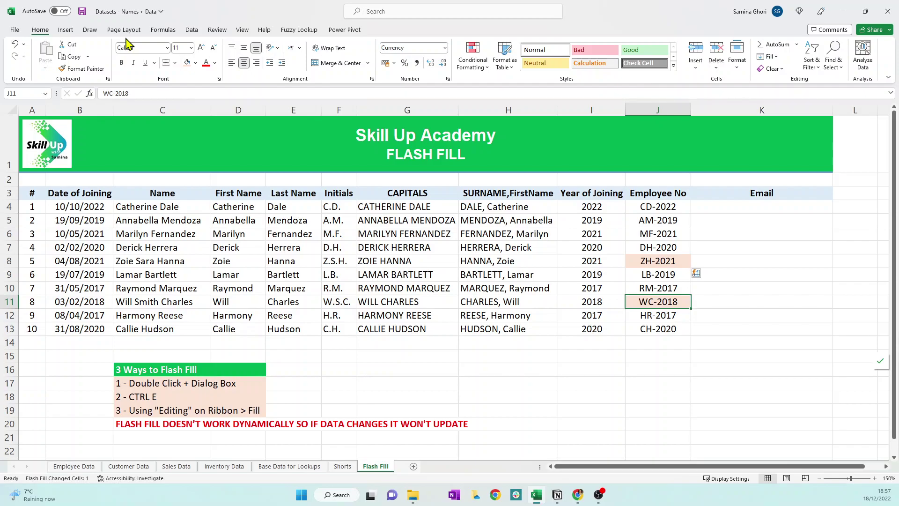
left_click(737, 202)
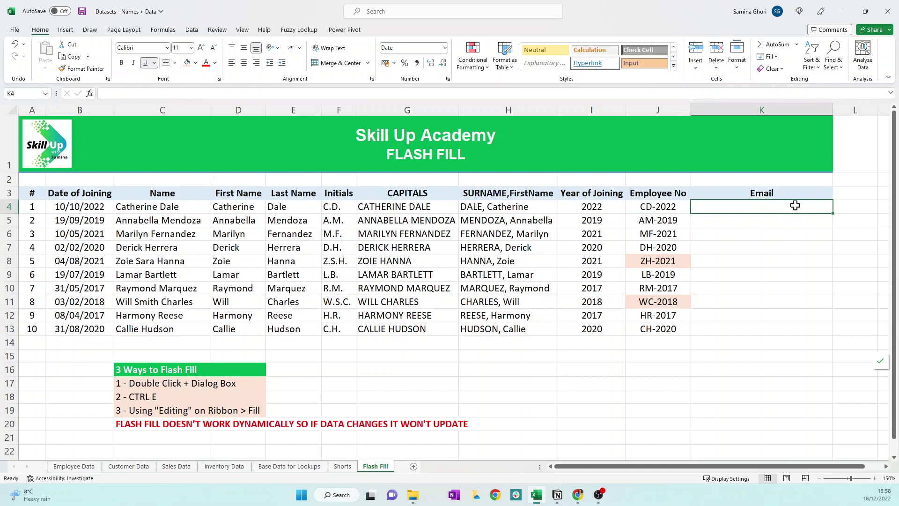
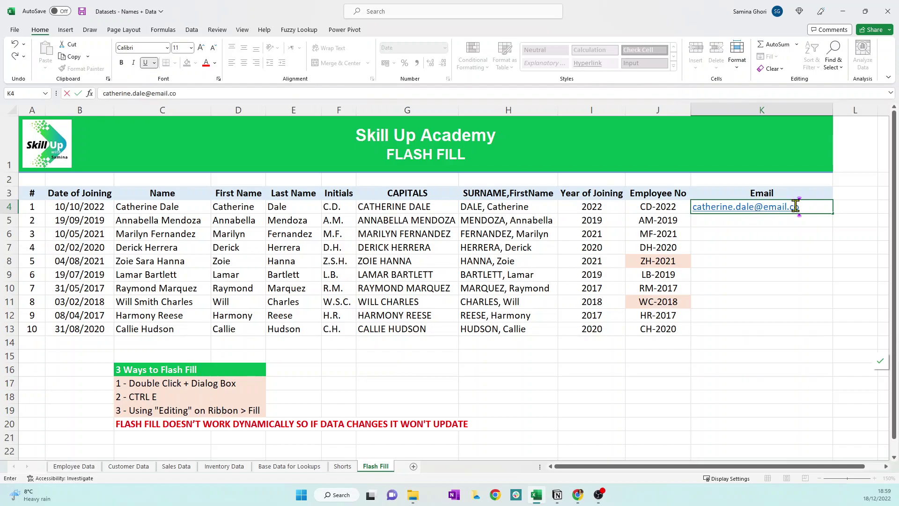
- Enter the first employee's lowercase firstname.lastname e-mail in K4 and Flash Fill the rest with Ctrl+E
key("Return")
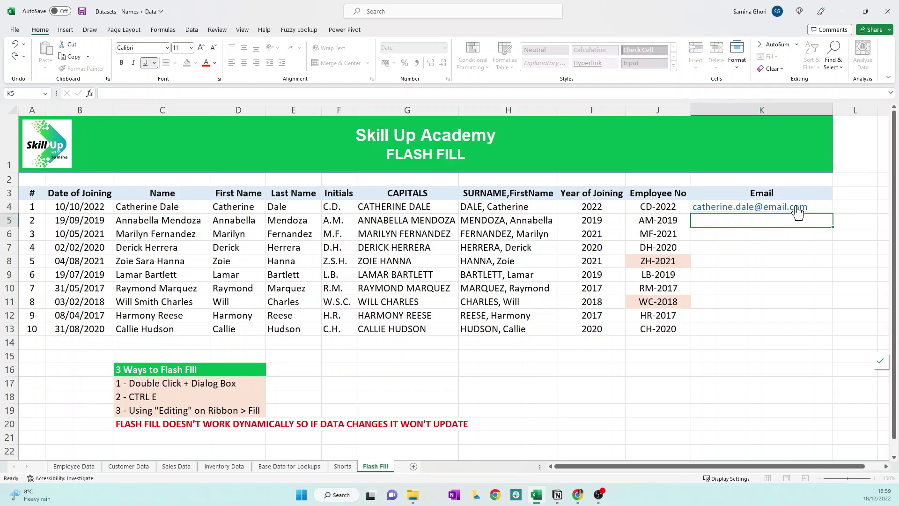
key("ctrl+e")
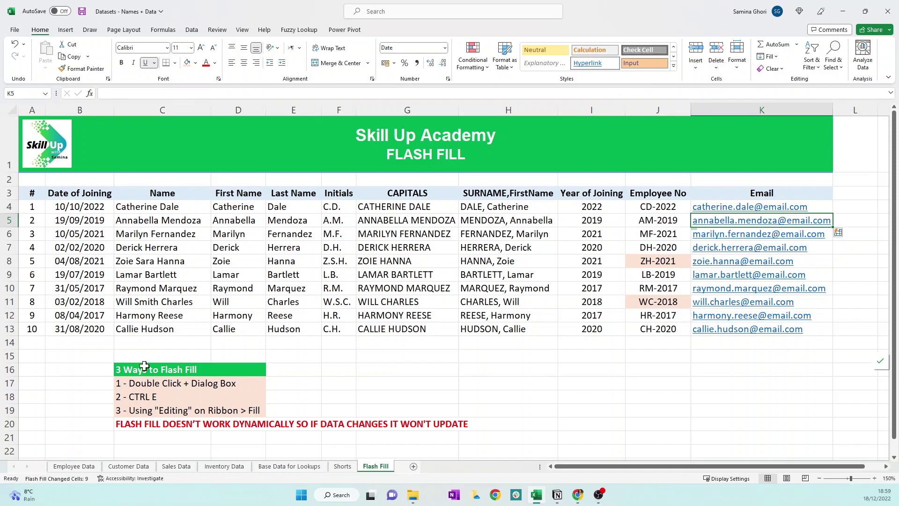
- Edit the surname of the name in C4 through the formula bar, correcting a typo before committing
left_click(153, 207)
left_click(154, 94)
key("BackSpace")
key("BackSpace")
key("BackSpace")
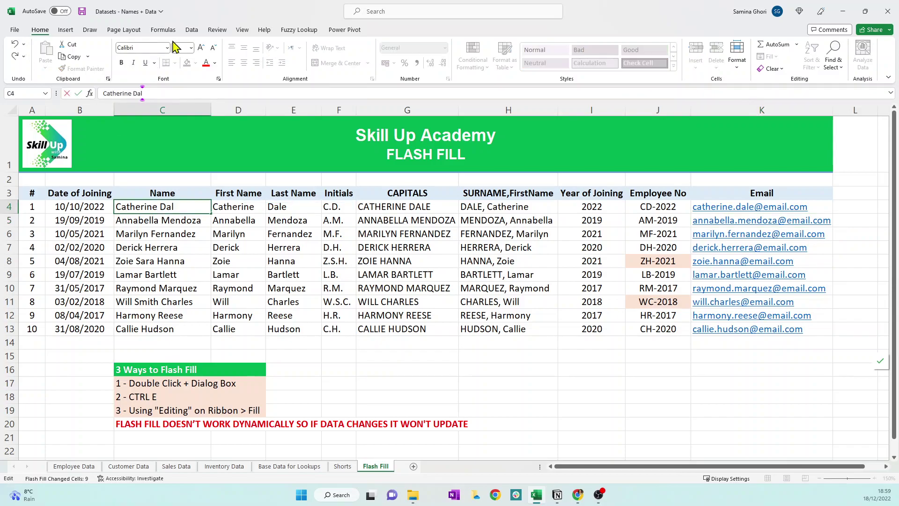
key("BackSpace")
key("Return")
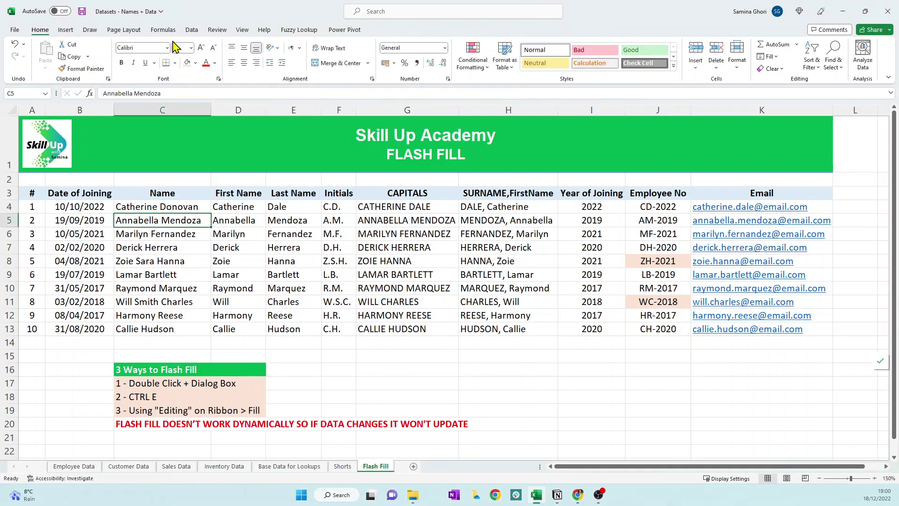